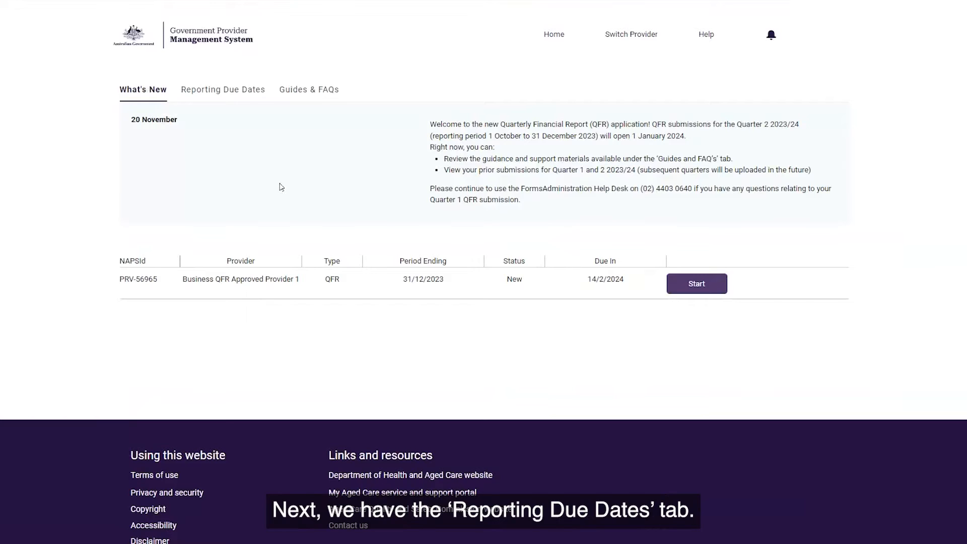
- Review the reporting due dates and the guides and FAQs, and start the Quarterly Financial Report for the period ending 31/12/2023
click(227, 96)
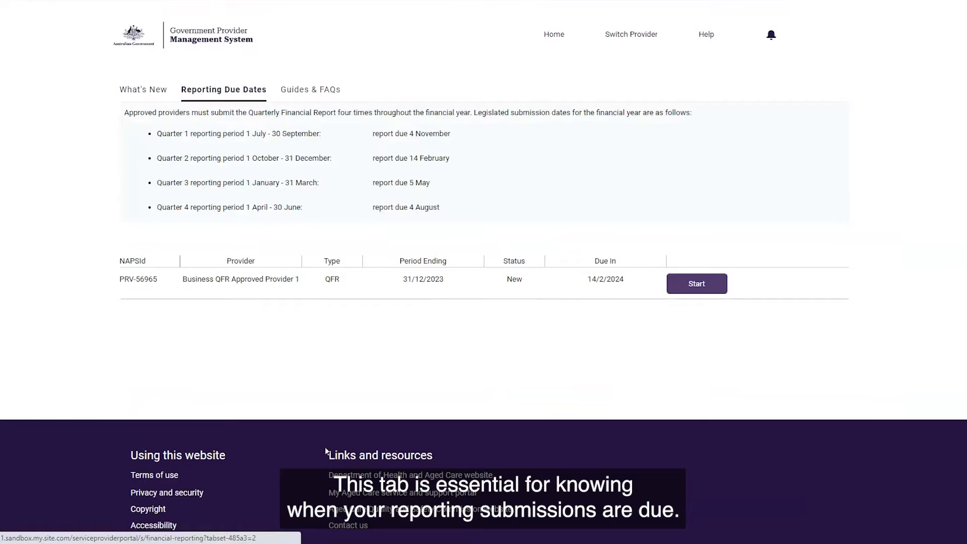
click(309, 96)
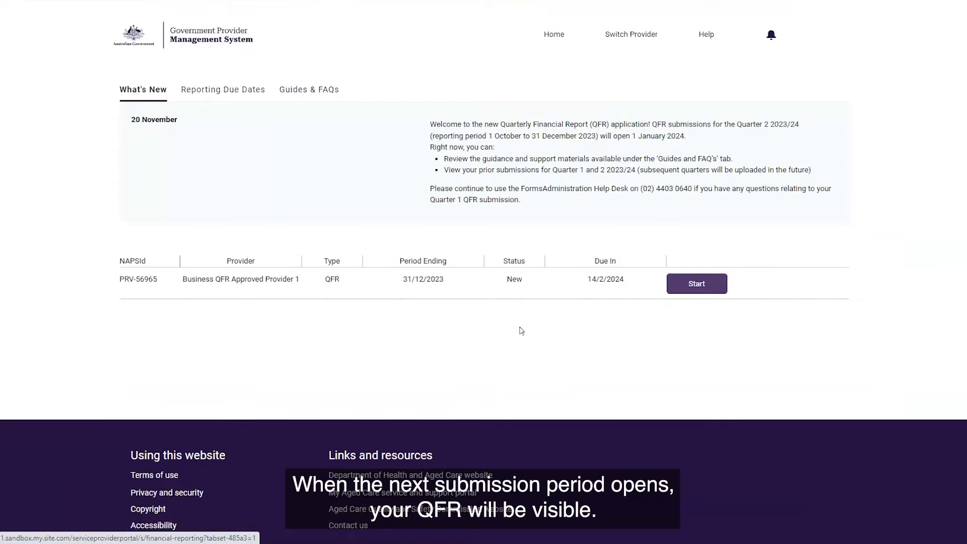
click(709, 288)
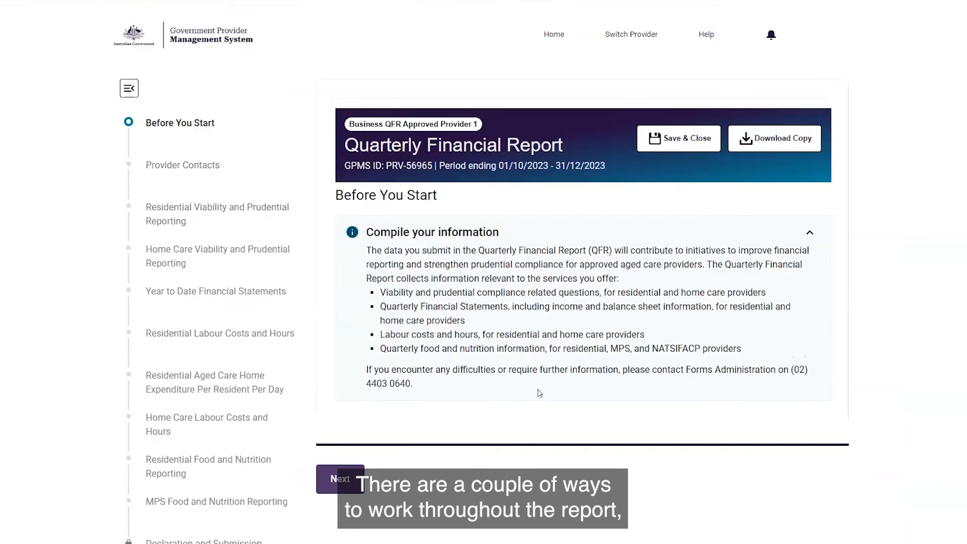
- Advance to the Provider Contacts section, look it over, and open the Residential Viability and Prudential Reporting section
click(341, 480)
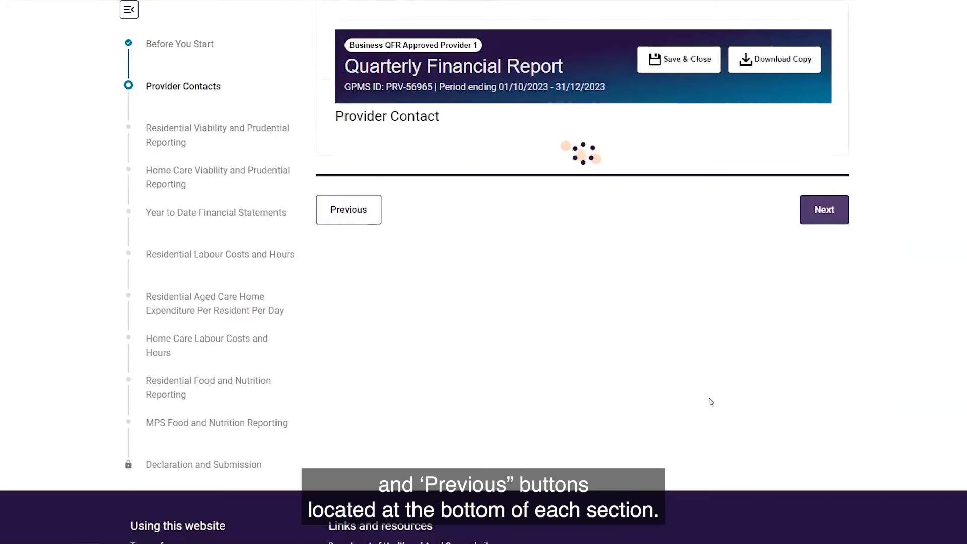
scroll(742, 417, down, 6)
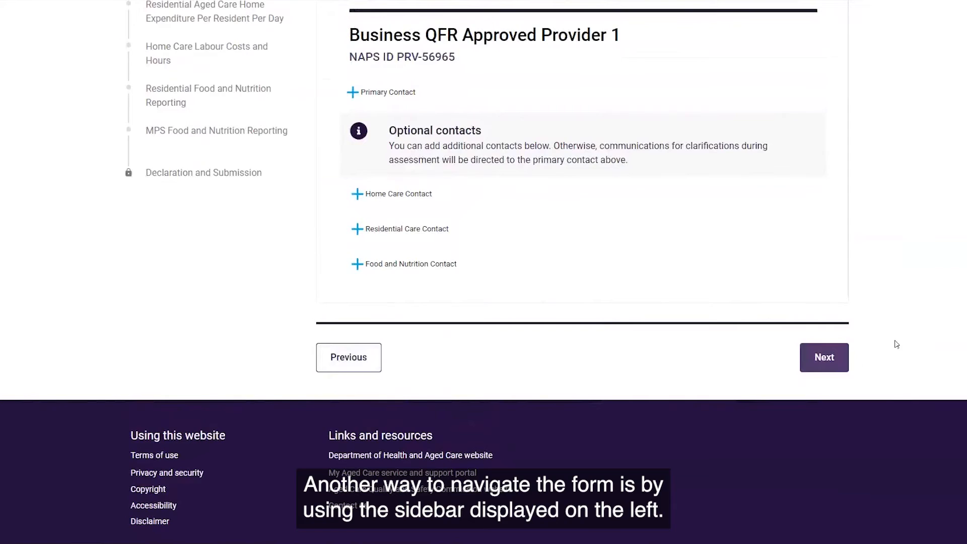
scroll(894, 341, up, 7)
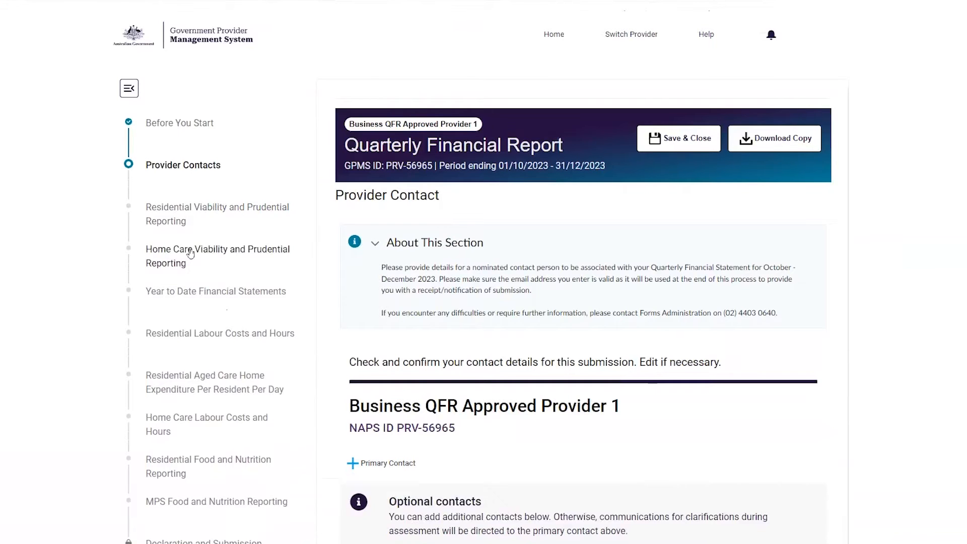
click(188, 214)
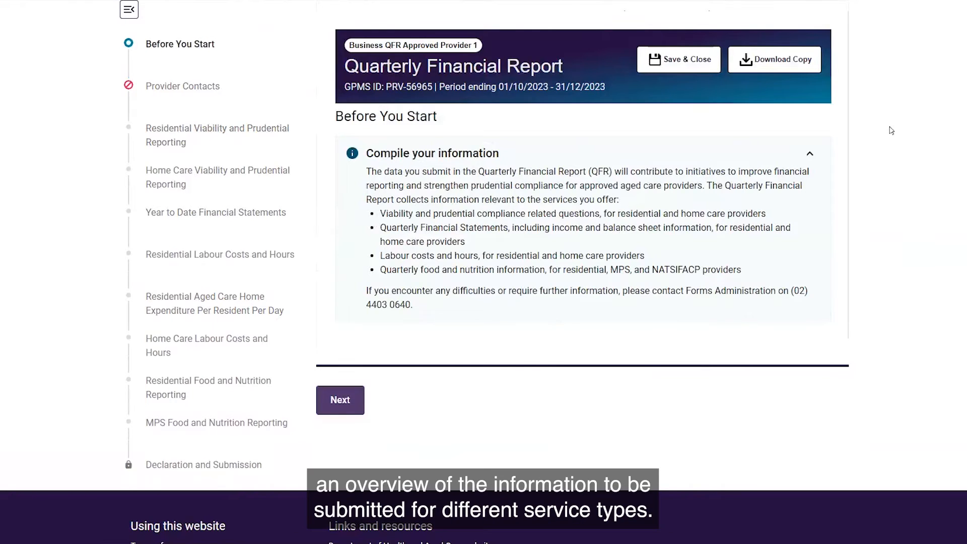
- Add a primary contact in Provider Contacts, entering the contact's first name, surname and the role Director
click(339, 399)
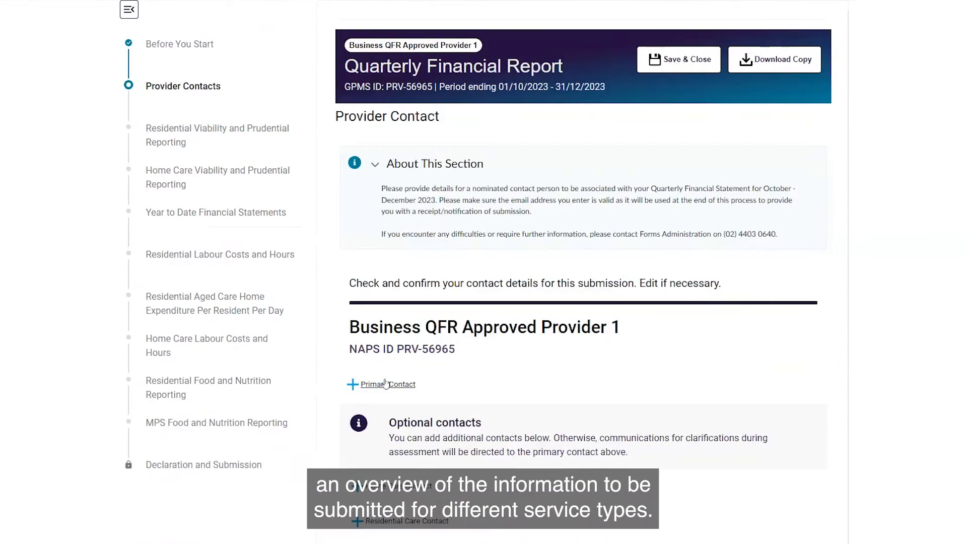
click(393, 383)
click(199, 200)
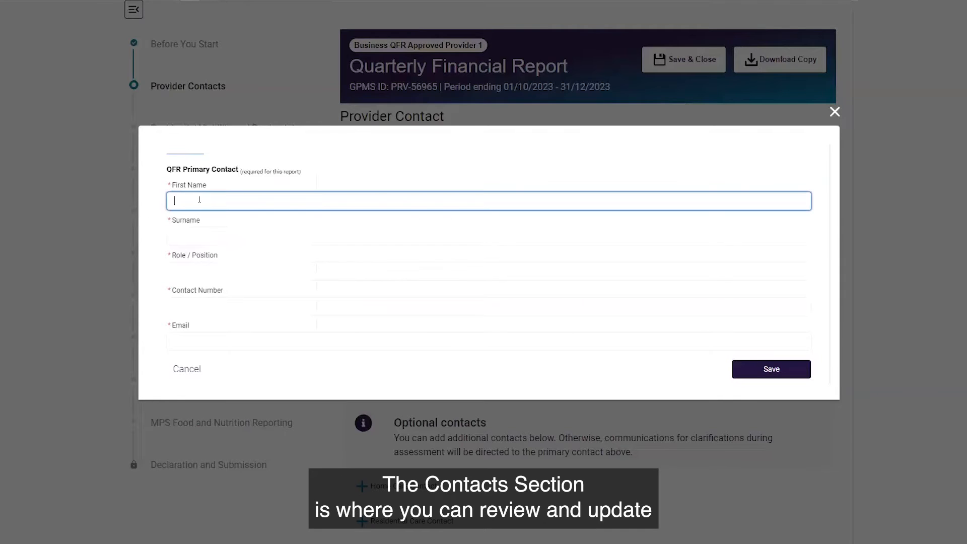
text(Sam)
key(Tab)
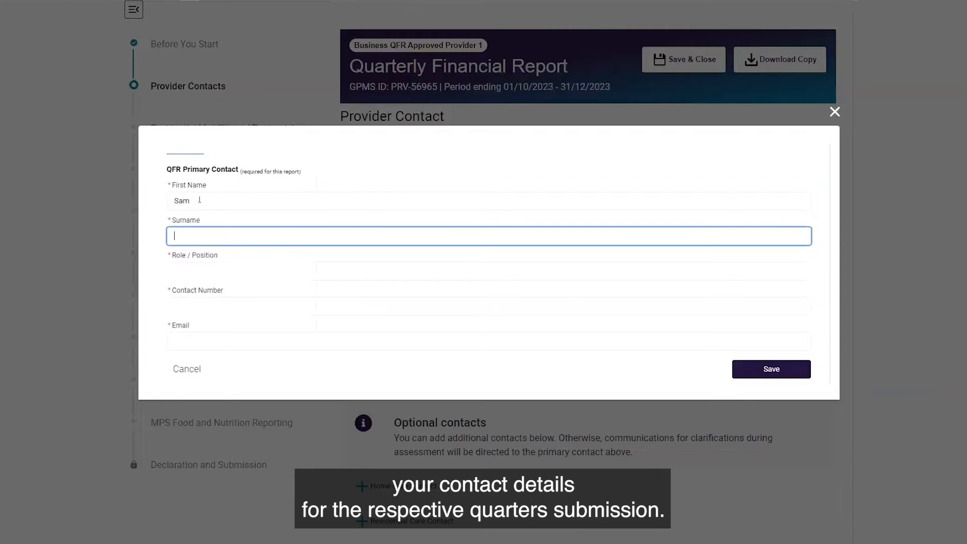
text(Sample)
click(191, 274)
text(Director)
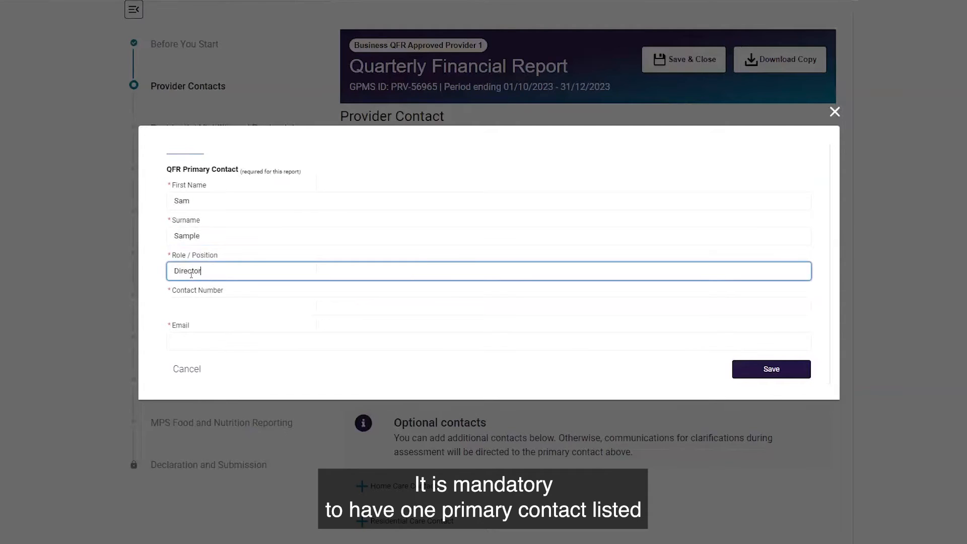
- Enter the primary contact's phone number and e-mail address, and save the contact
click(228, 310)
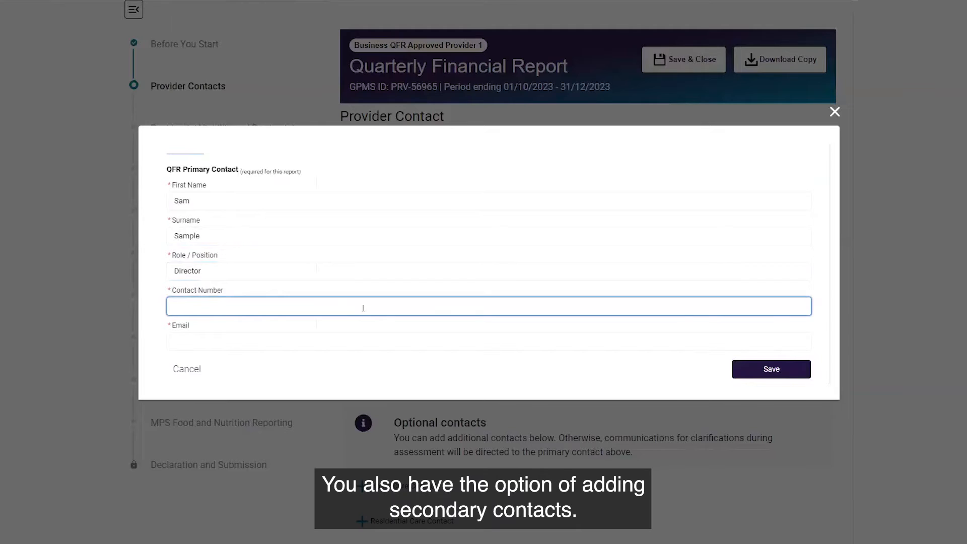
text(071234)
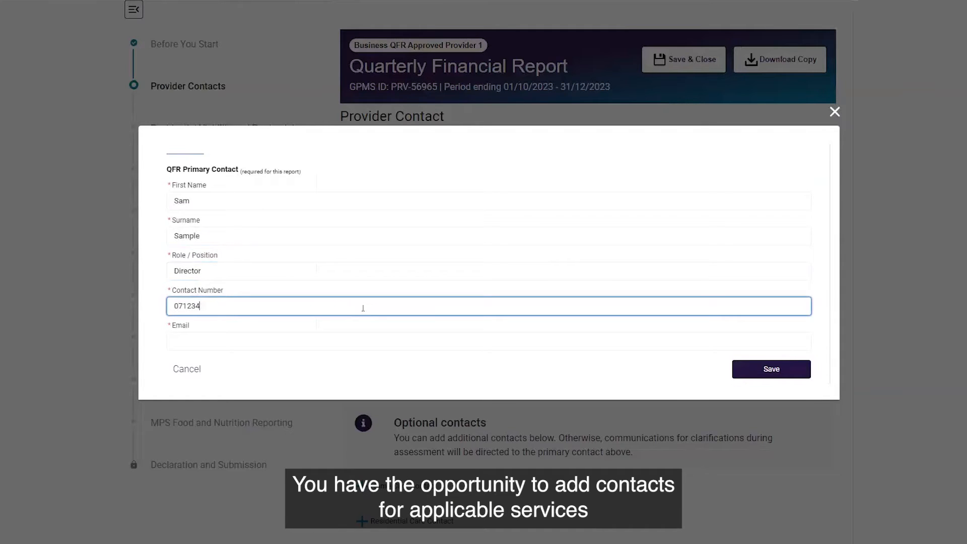
text(5678)
click(245, 347)
text(sam_sam)
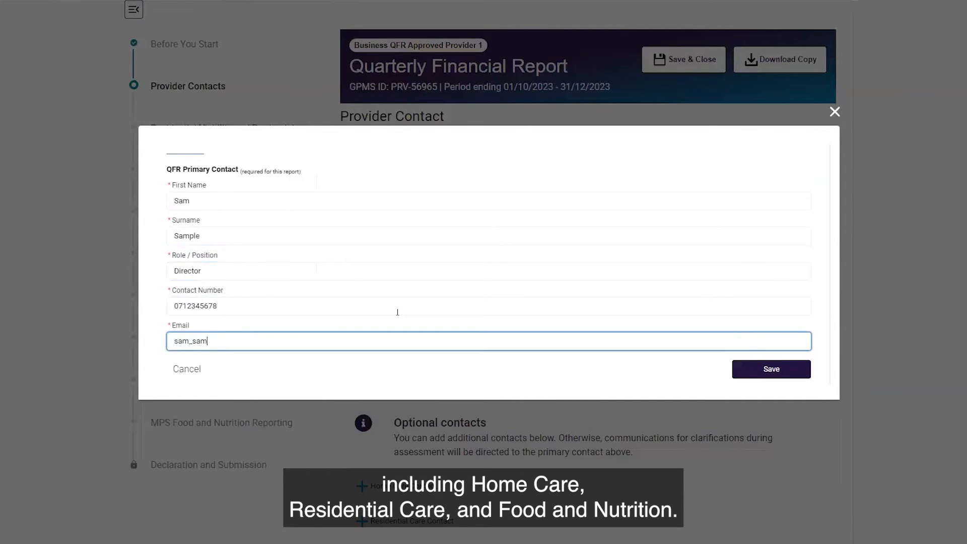
text(ple@testemail.com)
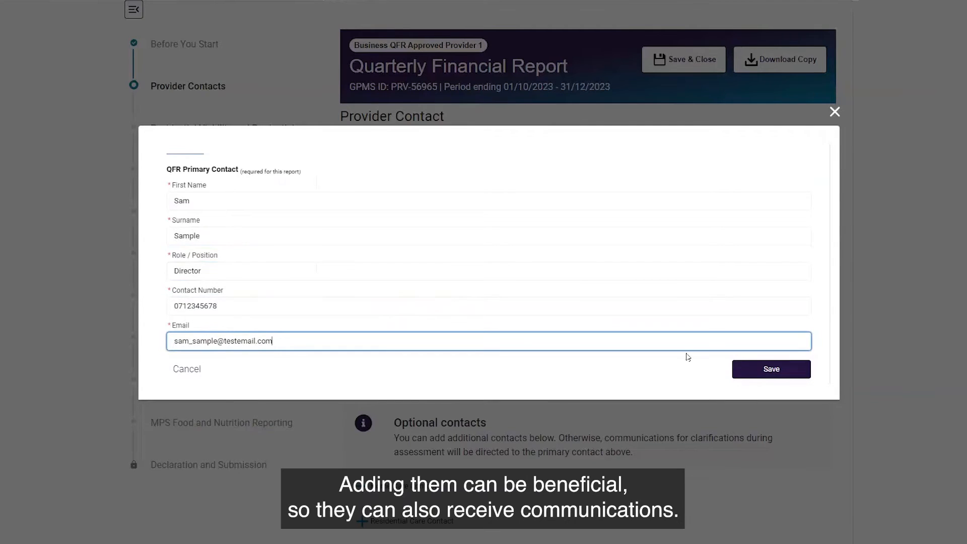
click(752, 372)
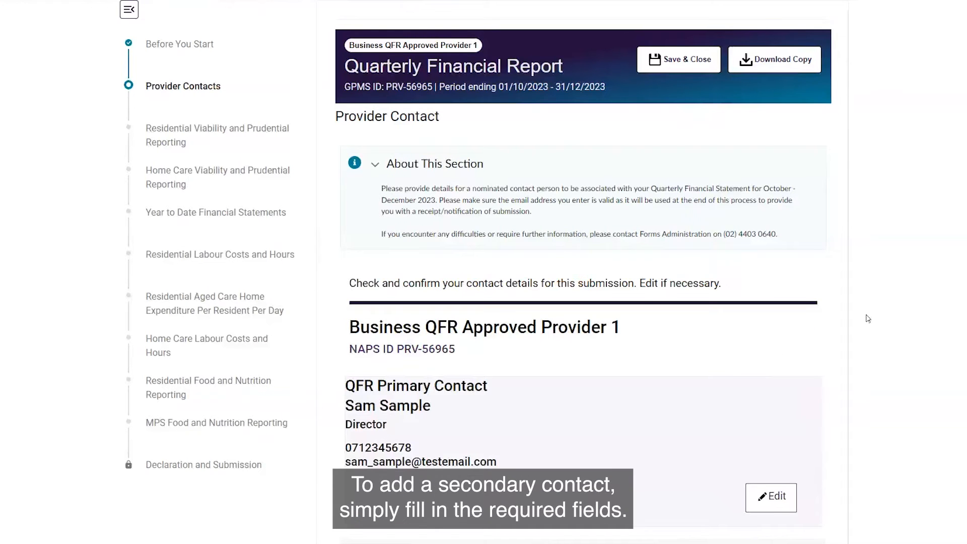
- Look over the optional contacts and continue to the Residential Viability and Prudential Reporting section
scroll(927, 309, down, 1)
scroll(927, 309, down, 3)
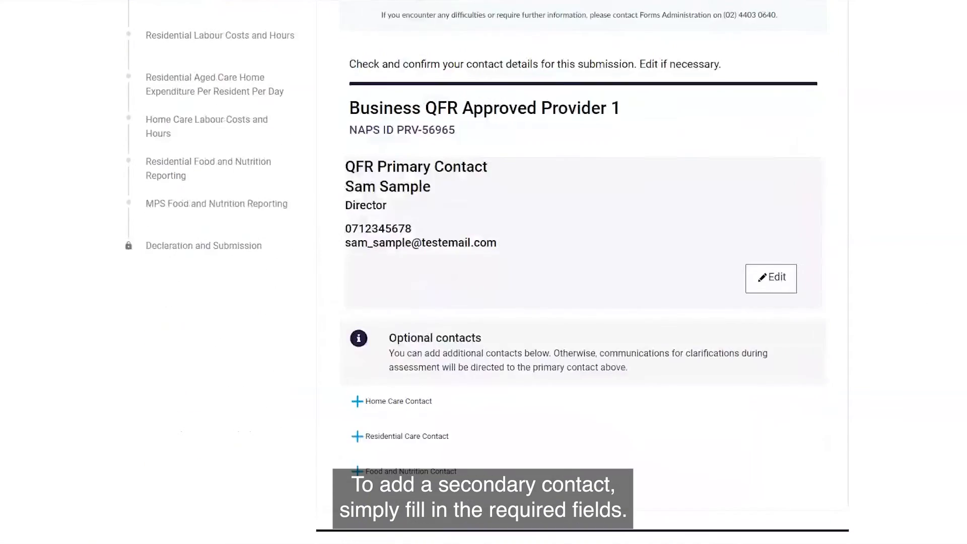
scroll(410, 339, down, 2)
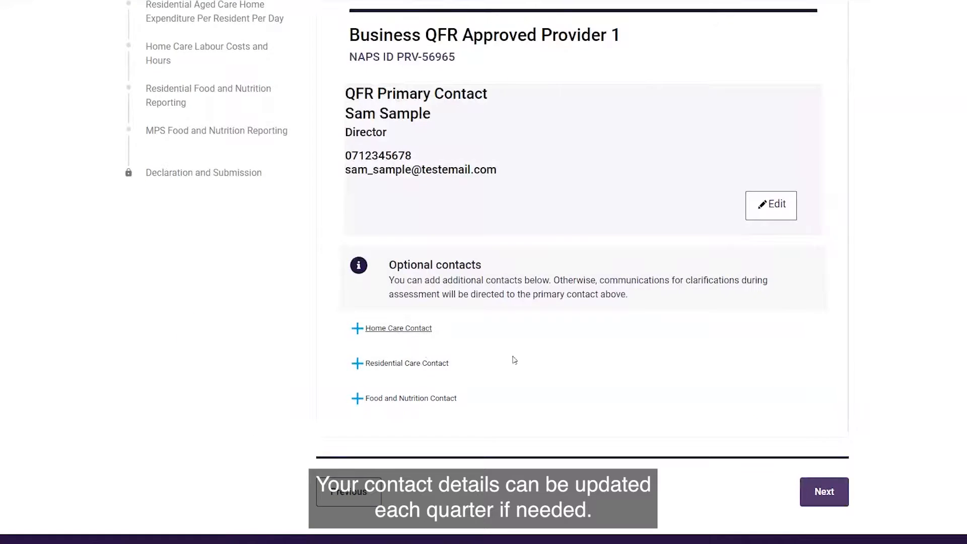
key(Return)
click(217, 202)
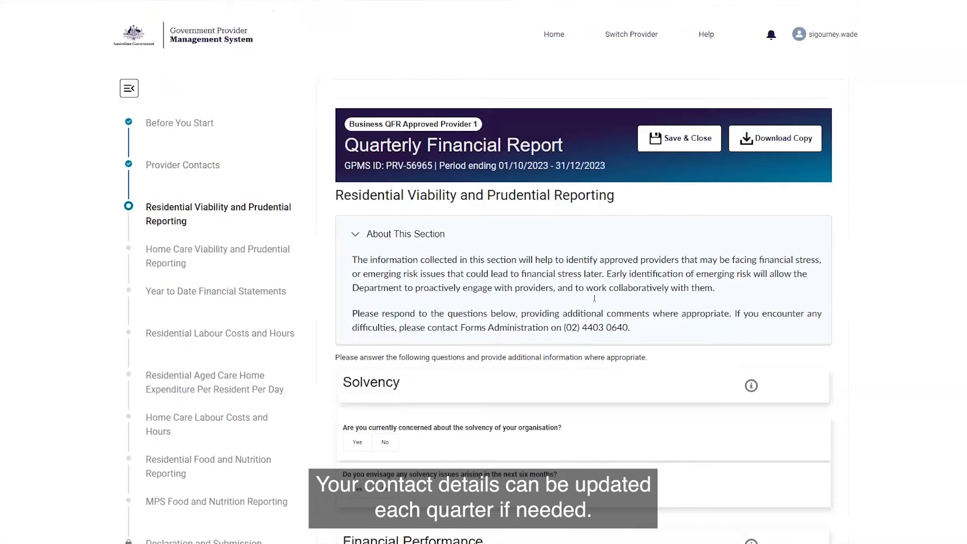
- Answer No to current solvency concerns and Yes to solvency issues arising in the next six months
scroll(867, 299, down, 5)
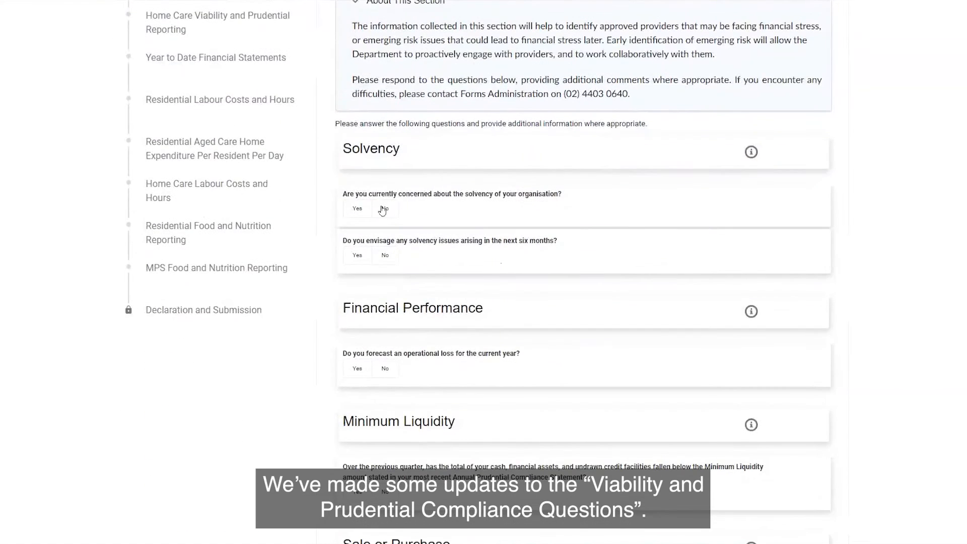
click(384, 209)
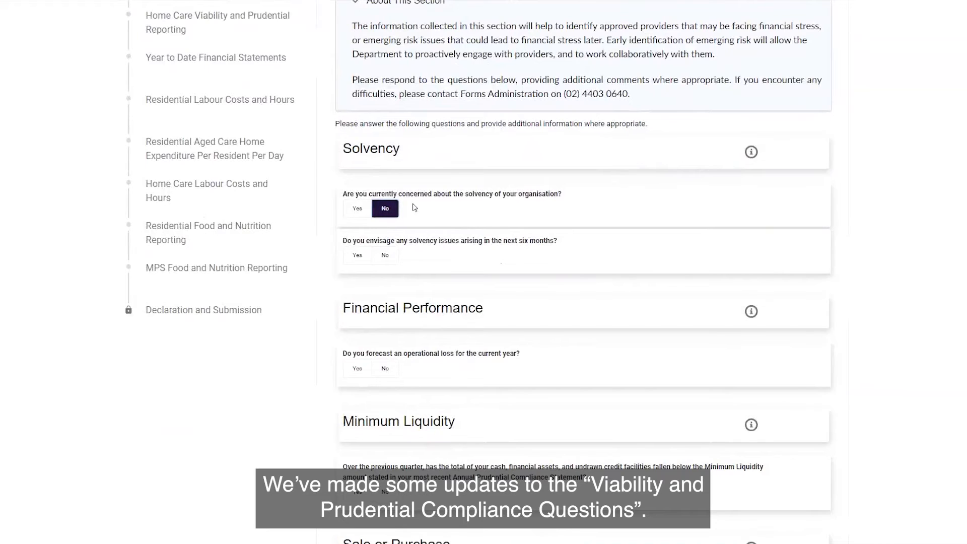
scroll(383, 210, down, 1)
click(359, 200)
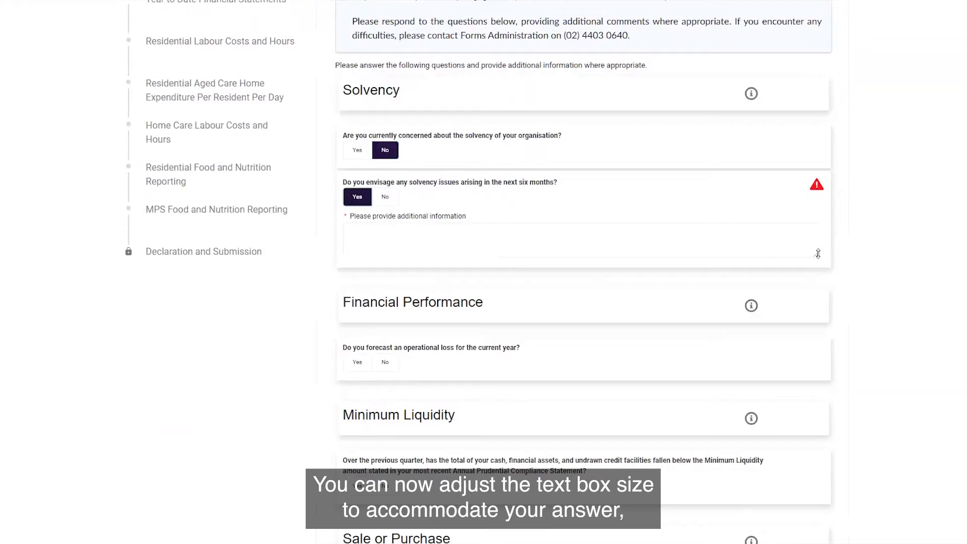
- Adjust the height of the additional information box for the six-month solvency question and start its answer with "Yes it's"
mouse_move(817, 254)
mouse_down()
mouse_move(818, 334)
mouse_move(809, 263)
mouse_up()
drag(809, 256, 805, 253)
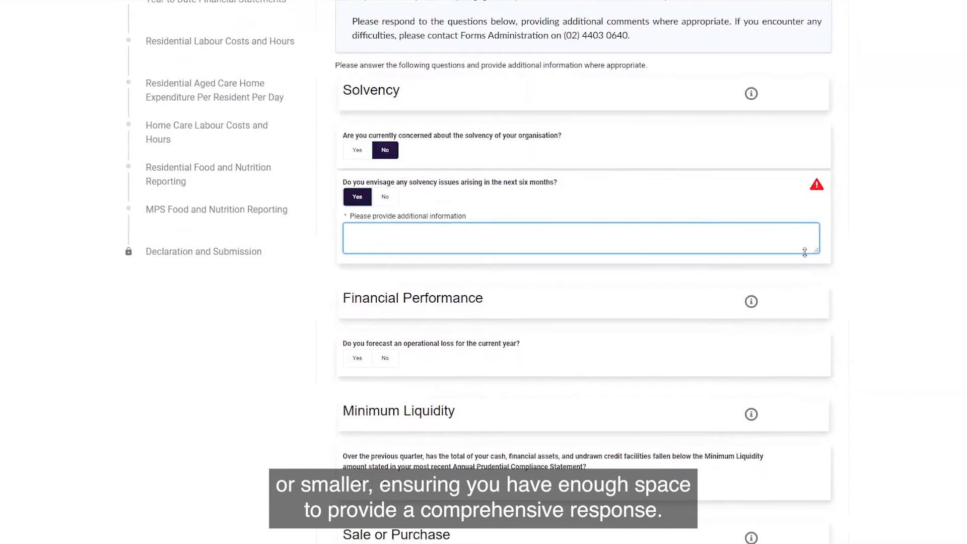
click(450, 236)
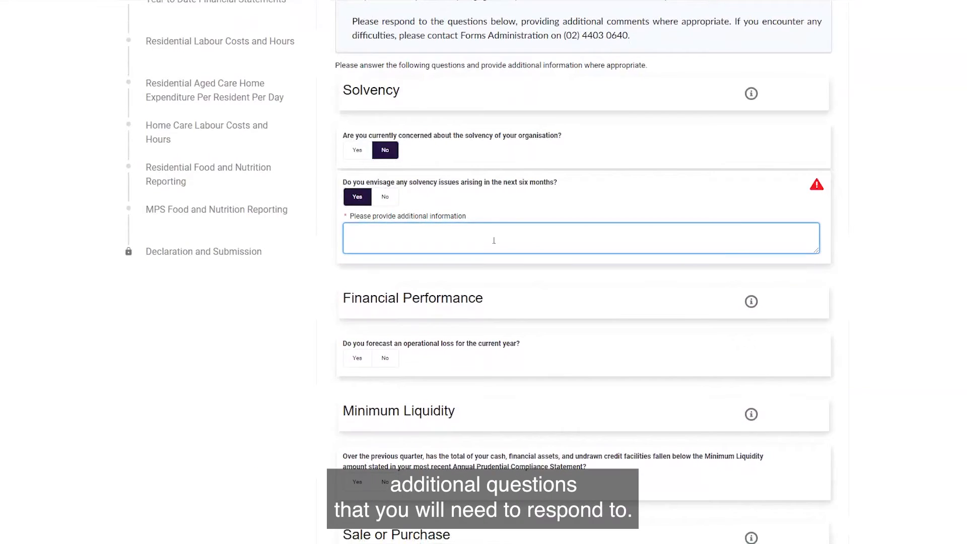
text(Yes it's)
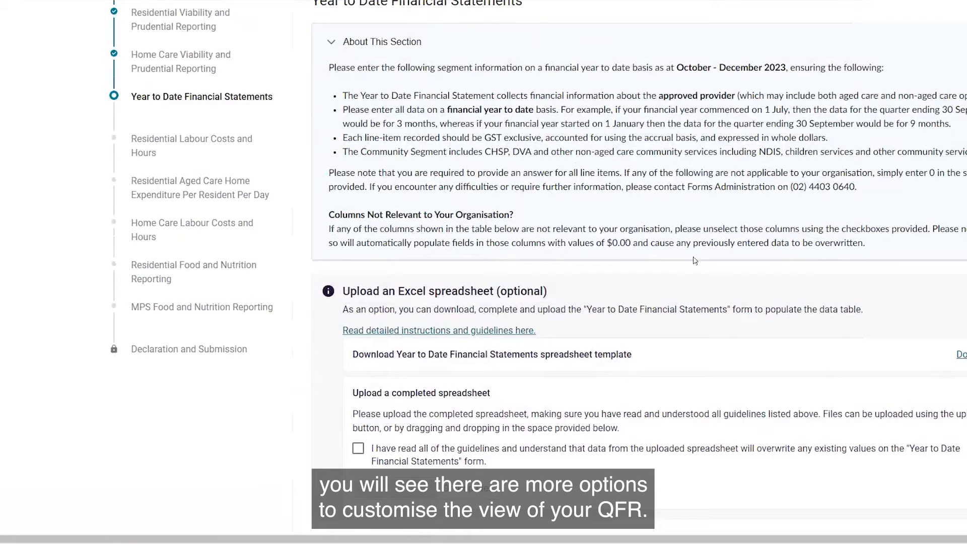
- Review the Year to Date Financial Statements upload instructions and acknowledge having read the guidelines for uploading a completed spreadsheet
scroll(730, 216, up, 4)
scroll(589, 272, down, 2)
scroll(589, 273, up, 2)
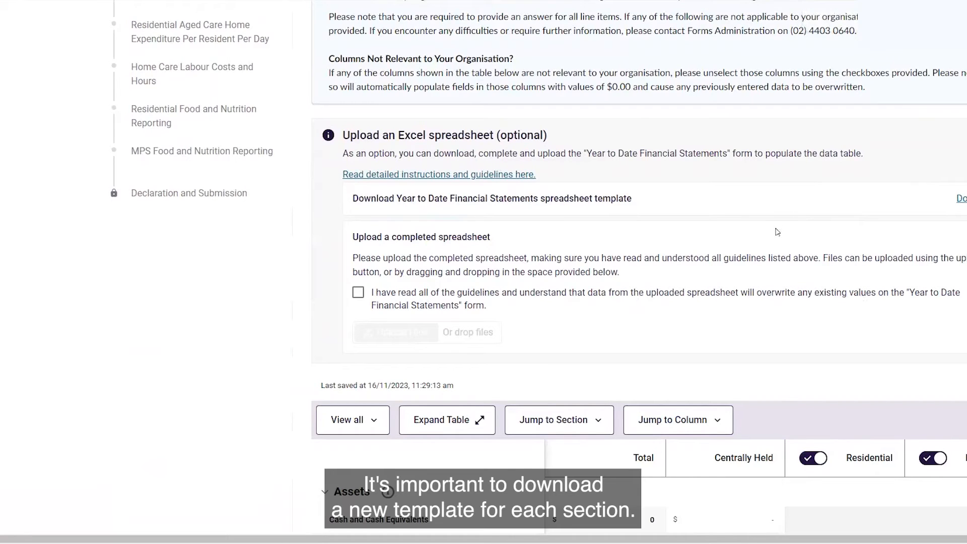
click(358, 293)
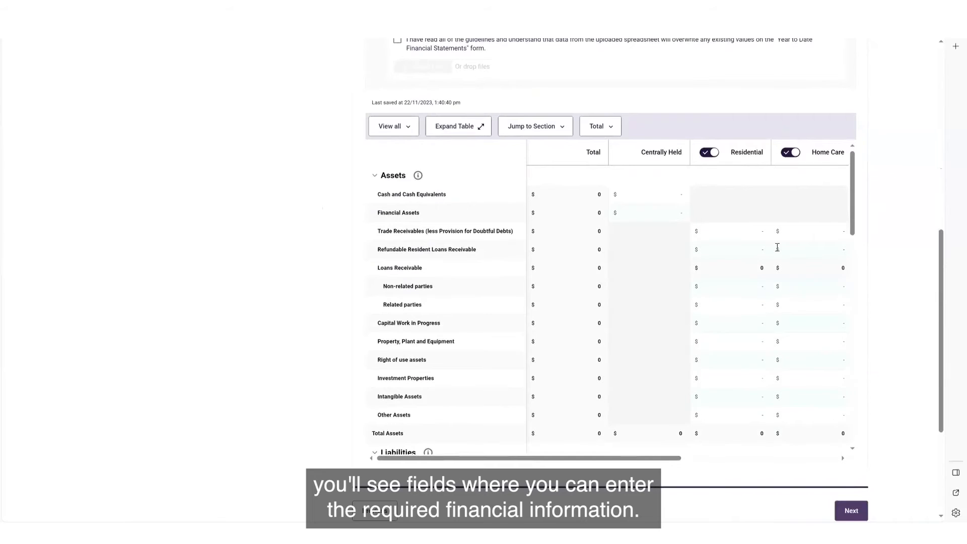
- Expand the Year to Date Financial Statements table, look through its rows and columns, and shrink it back
click(476, 128)
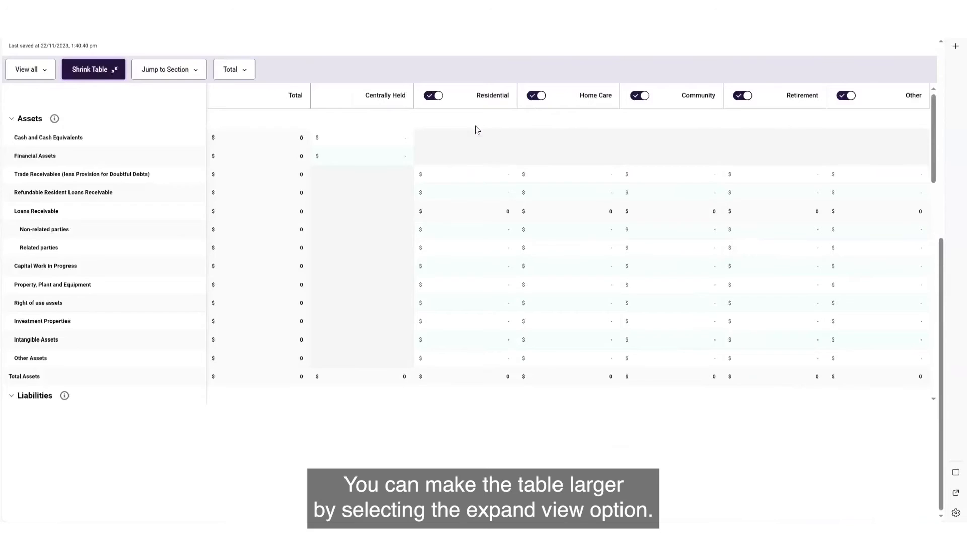
scroll(708, 264, down, 3)
scroll(708, 264, down, 6)
scroll(708, 265, up, 8)
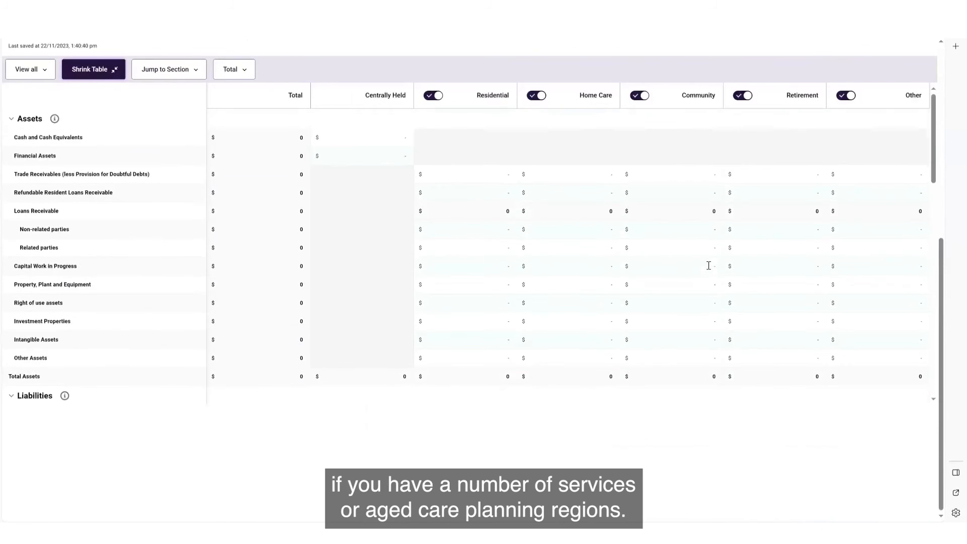
click(117, 73)
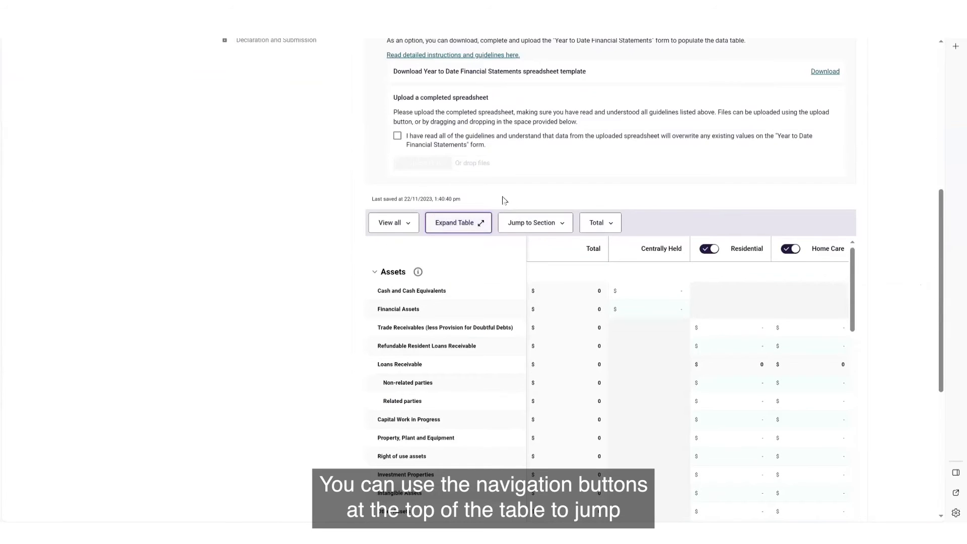
- Jump to the Income section of the financial statements table and on to External Lines of Credit
scroll(290, 233, down, 2)
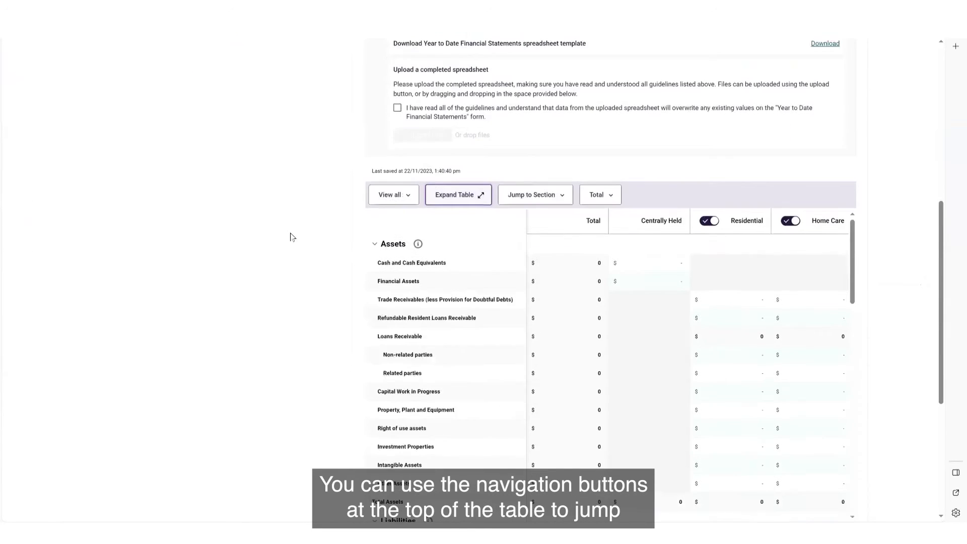
click(548, 151)
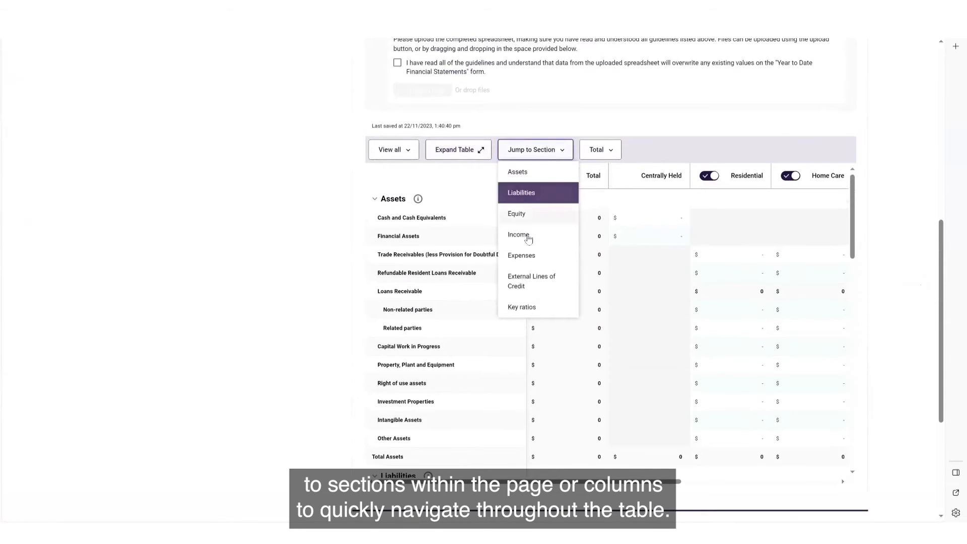
click(527, 236)
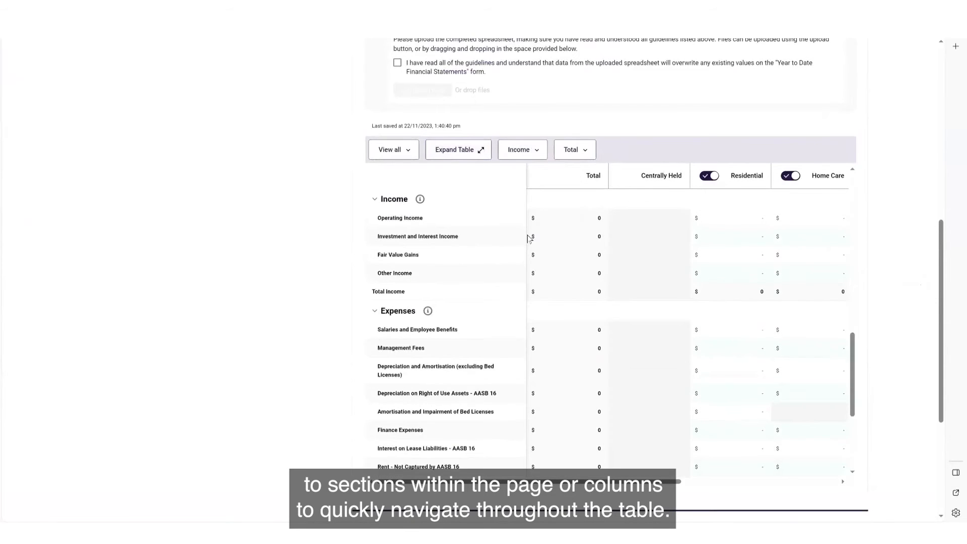
click(536, 155)
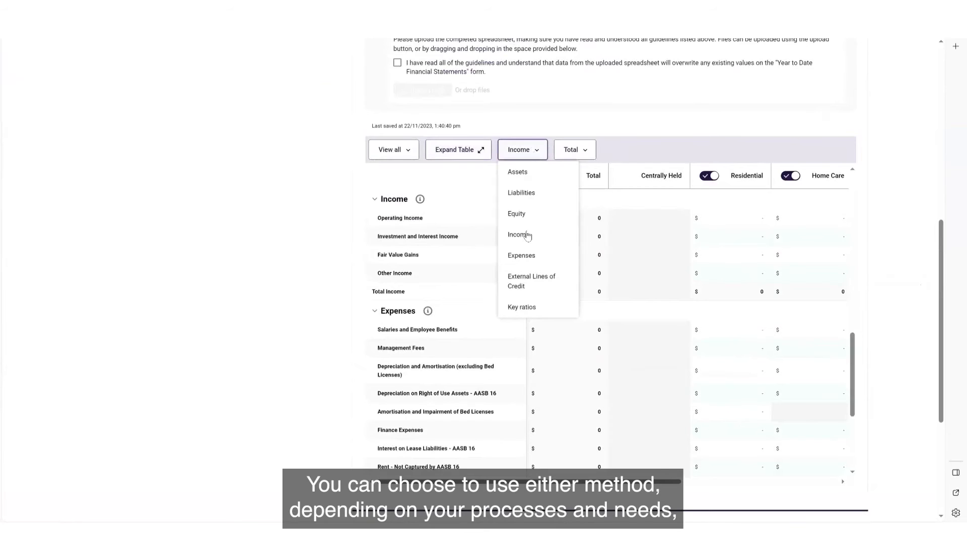
click(523, 283)
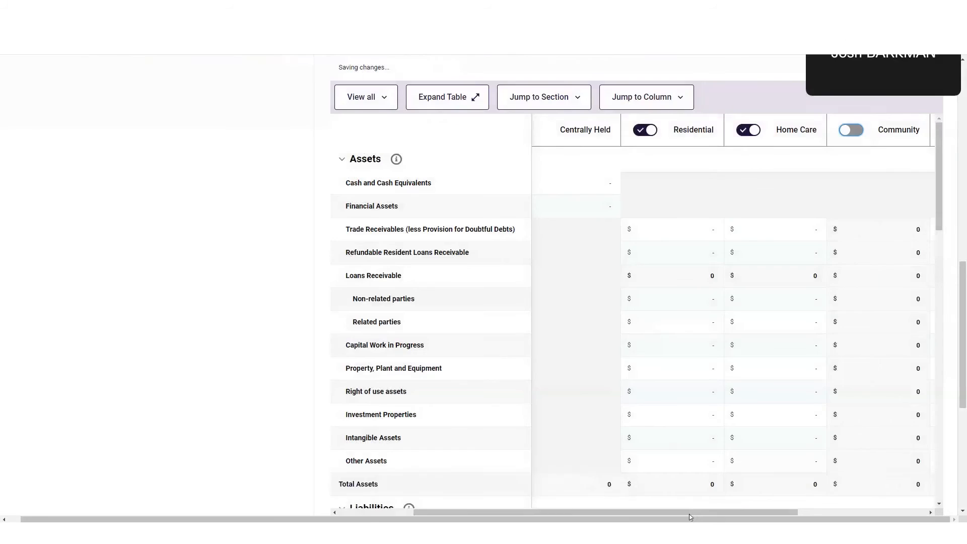
- Close the Retirement and Other segments in the Year to Date Financial Statements table, accepting that their data is replaced with $0
drag(689, 514, 851, 522)
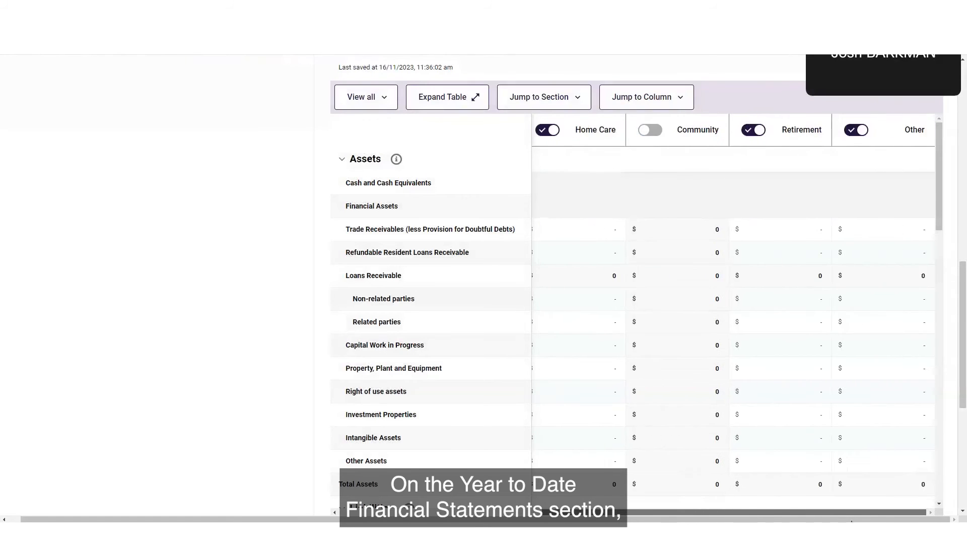
click(754, 130)
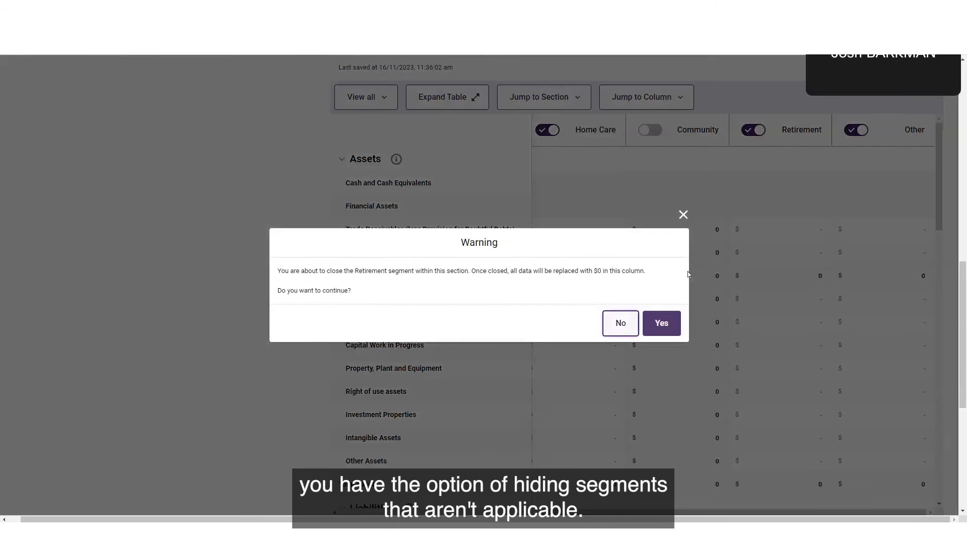
click(658, 325)
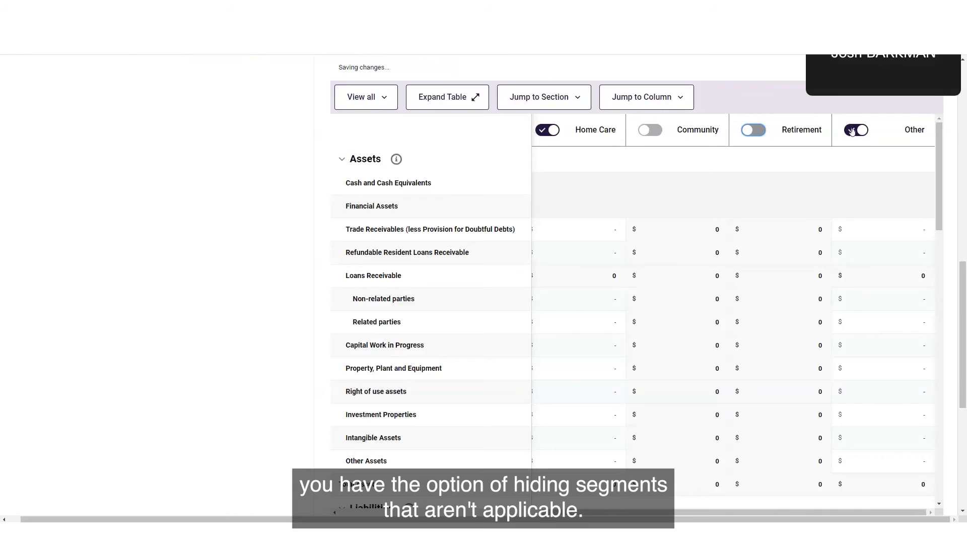
click(855, 129)
click(662, 324)
drag(702, 513, 455, 487)
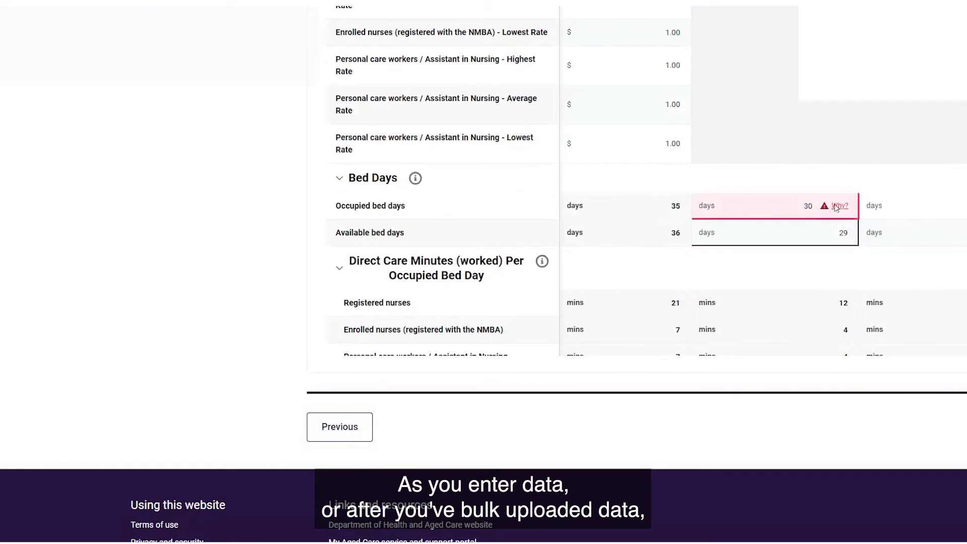
- Check why the occupied bed days value is flagged in the Bed Days section and close the explanation
click(836, 207)
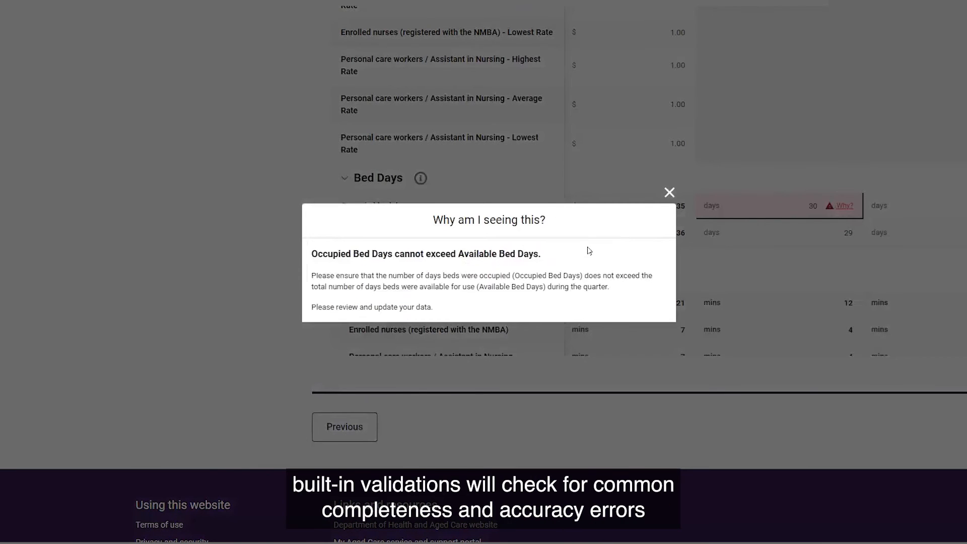
click(669, 192)
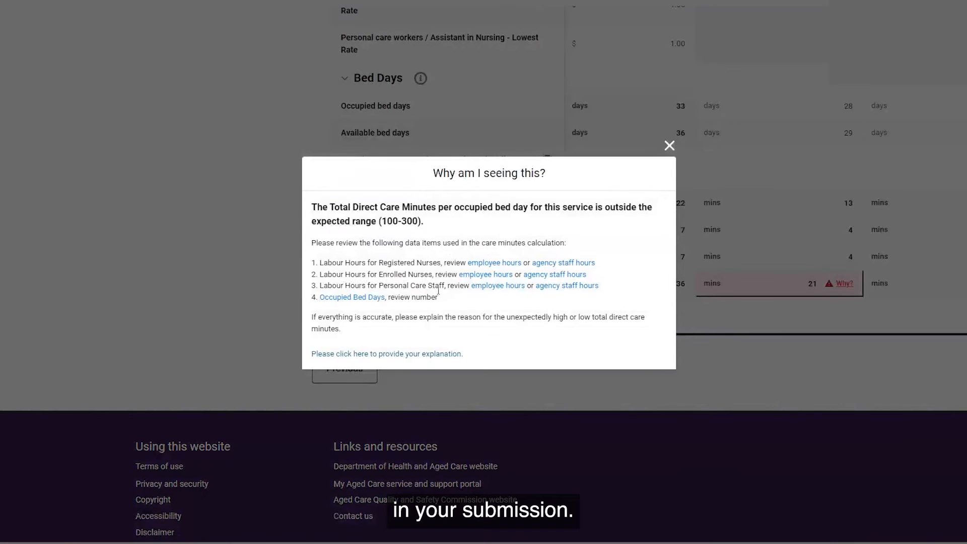
- Explain the flagged total direct care minutes with "This is a test response because I am required to give an explanation." and save it
click(418, 354)
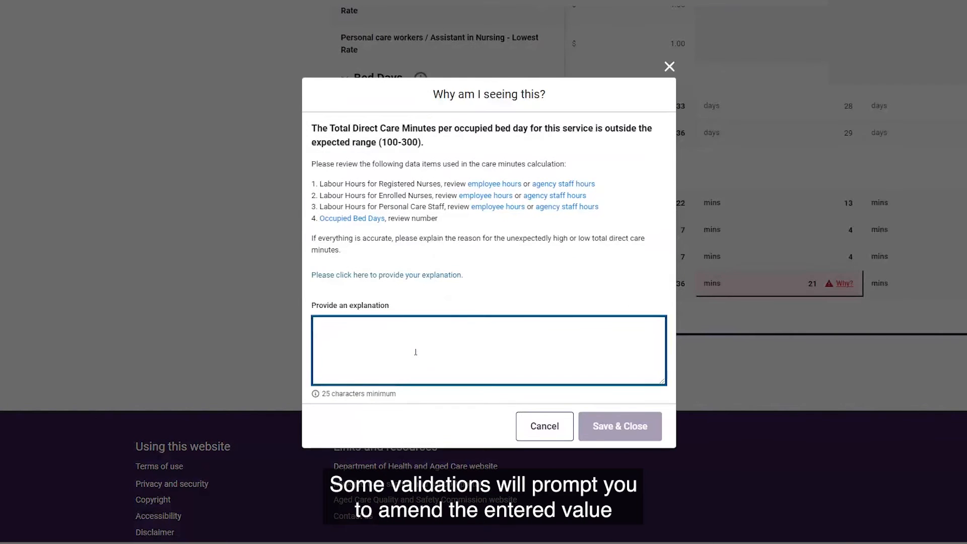
text(This is a test resp)
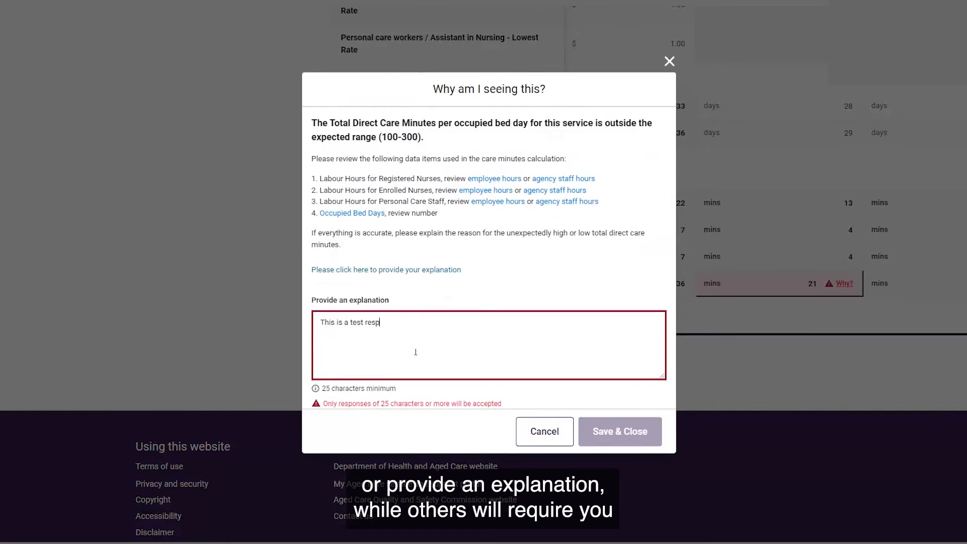
text(onse be)
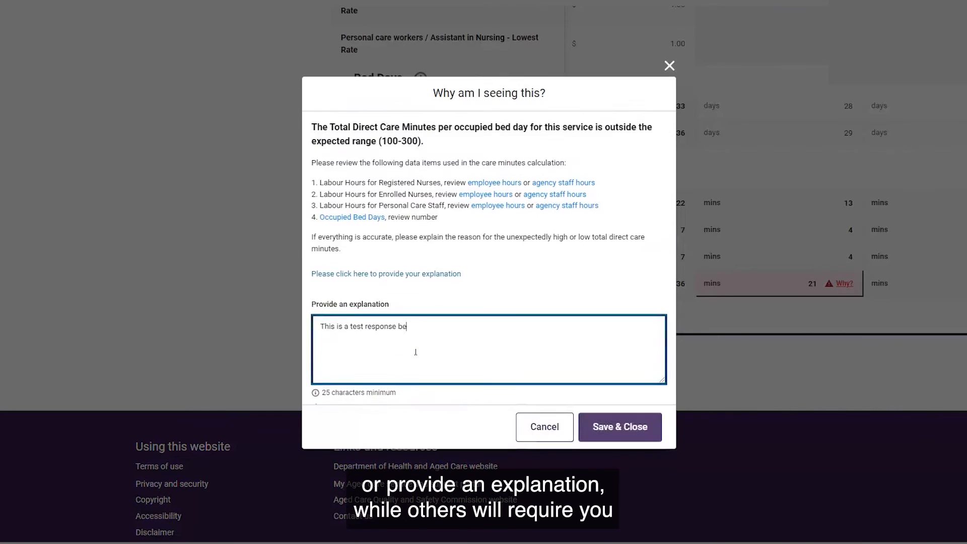
text(cause I am required t)
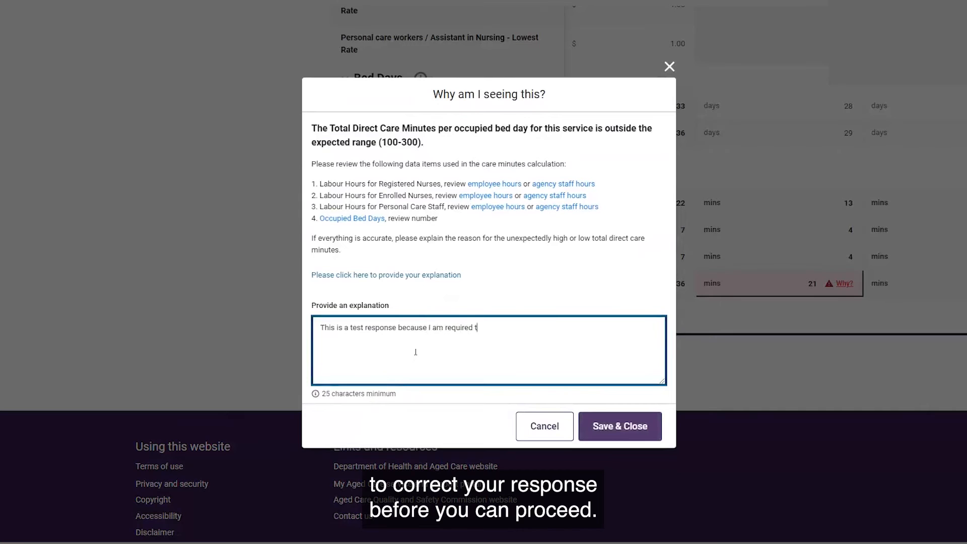
text(o give an explanation.)
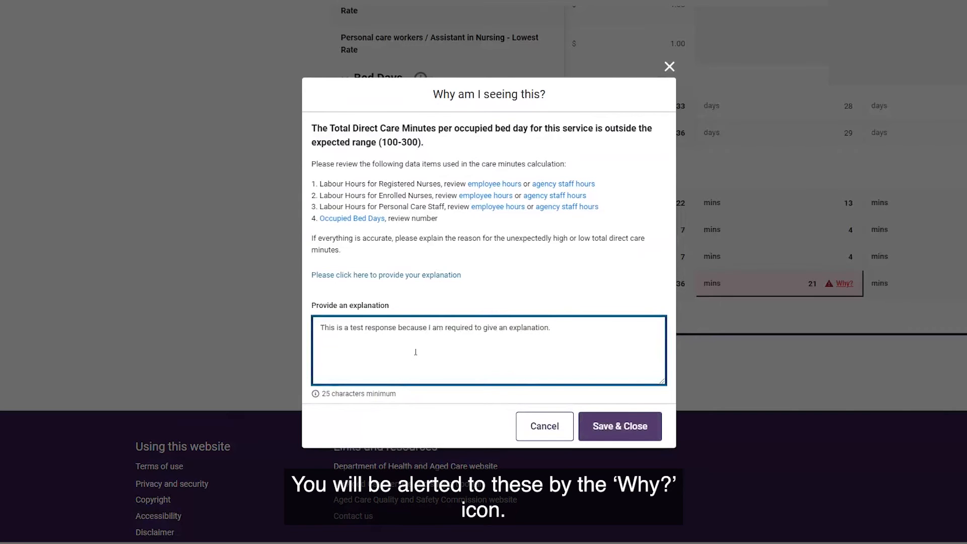
click(620, 426)
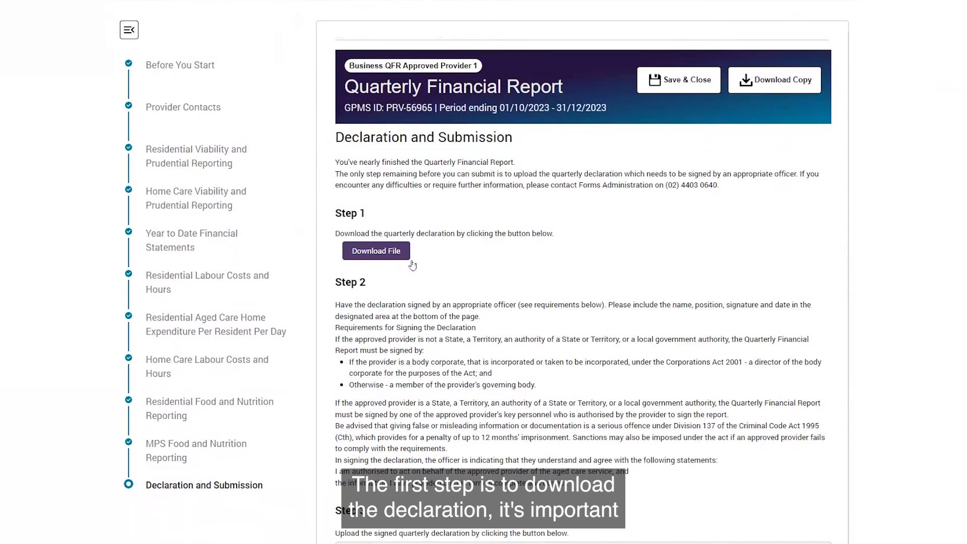
- Download the quarterly declaration file and upload the signed declaration under document category Other and type Other
click(393, 253)
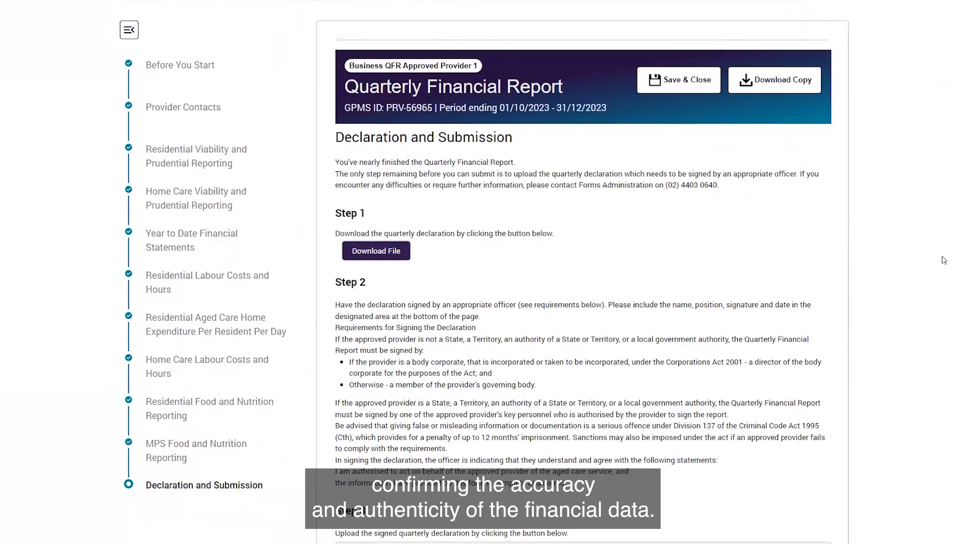
scroll(944, 260, down, 5)
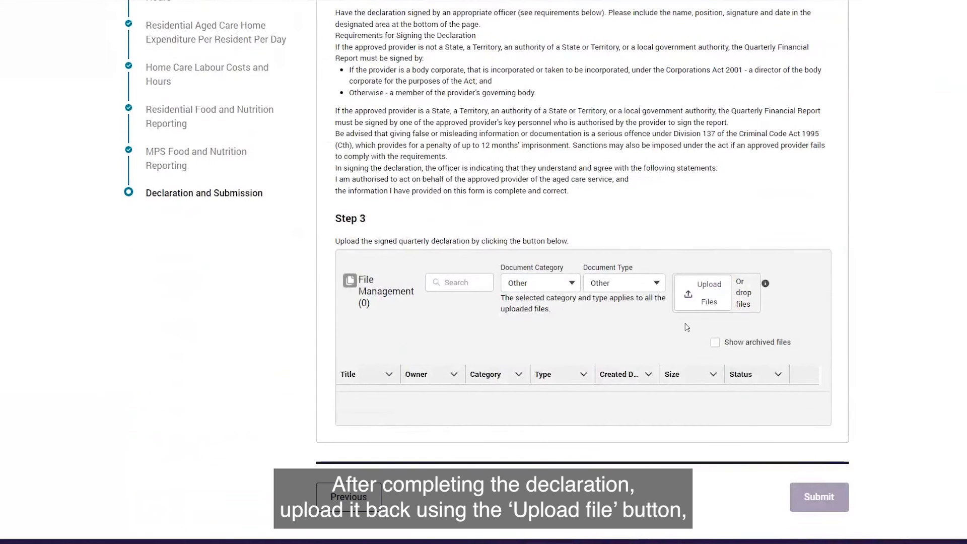
click(703, 300)
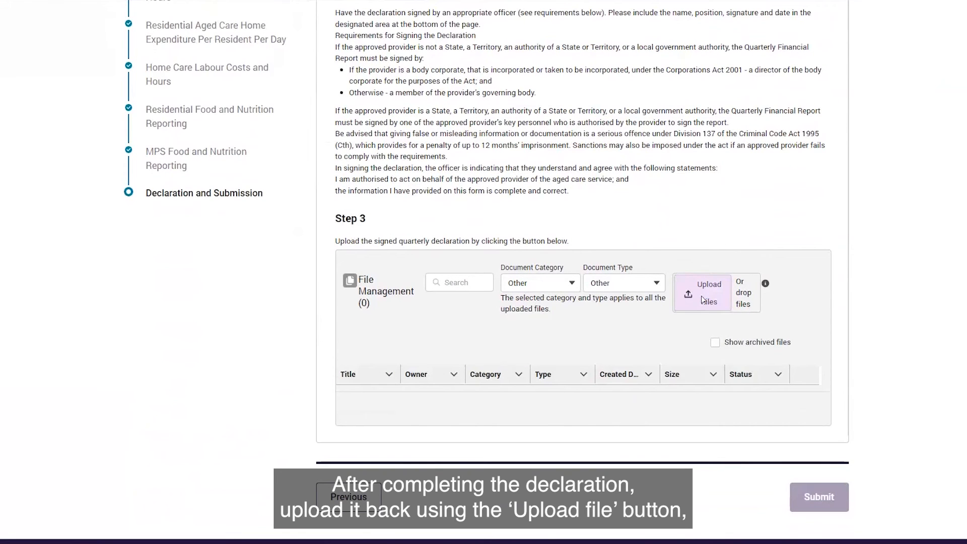
drag(435, 541, 736, 297)
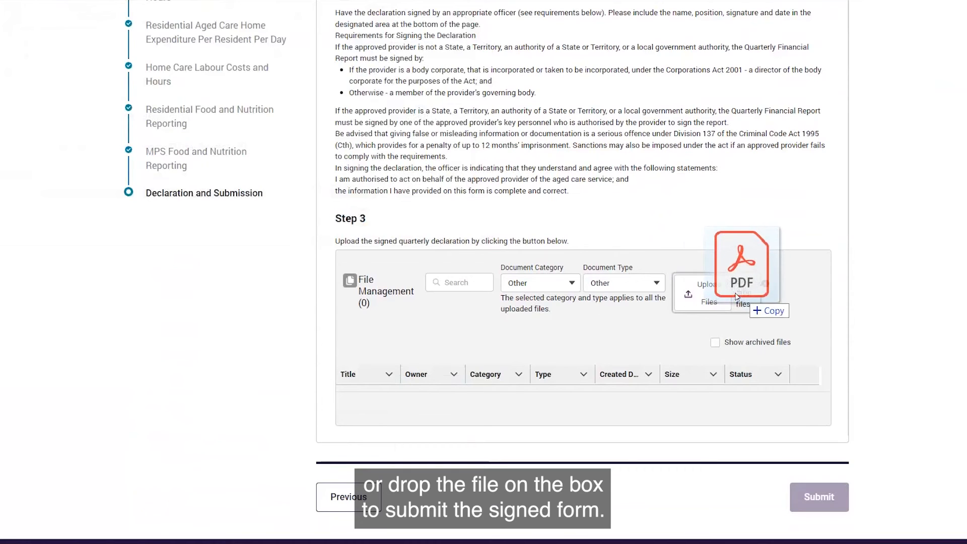
scroll(795, 307, down, 1)
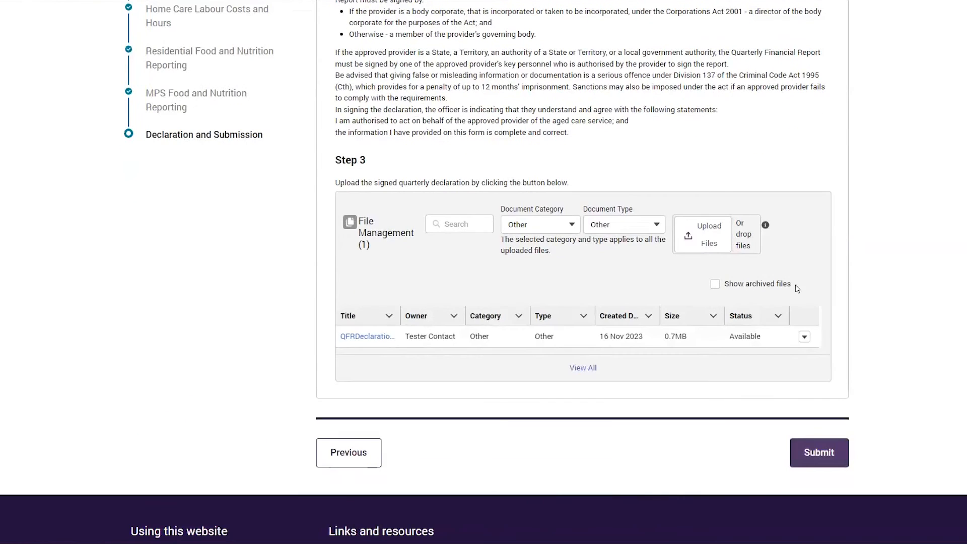
- Submit the Quarterly Financial Report and download a copy of the submission
click(807, 460)
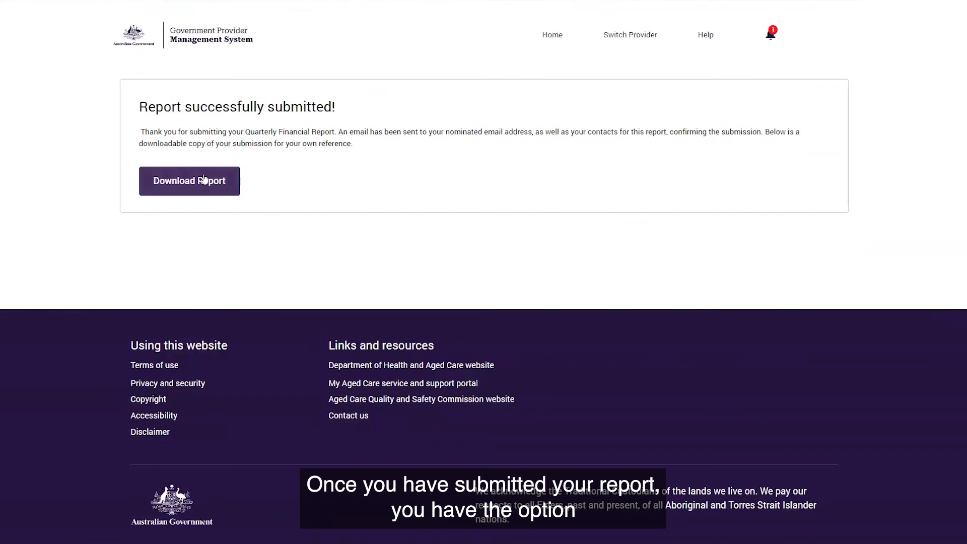
click(203, 180)
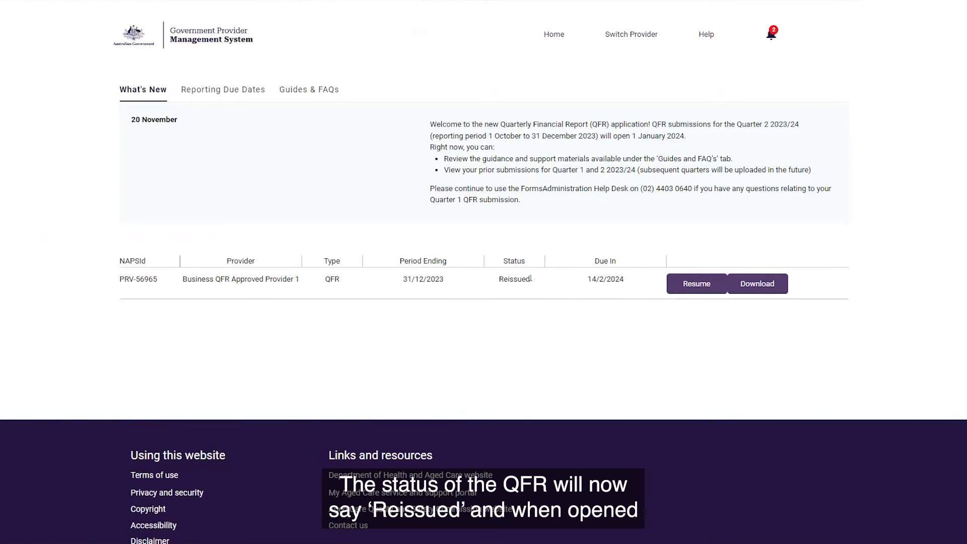
- Resume the reissued report and review the assessor's comments on non-worked hours and total direct care minutes in Residential Labour Costs and Hours
click(696, 284)
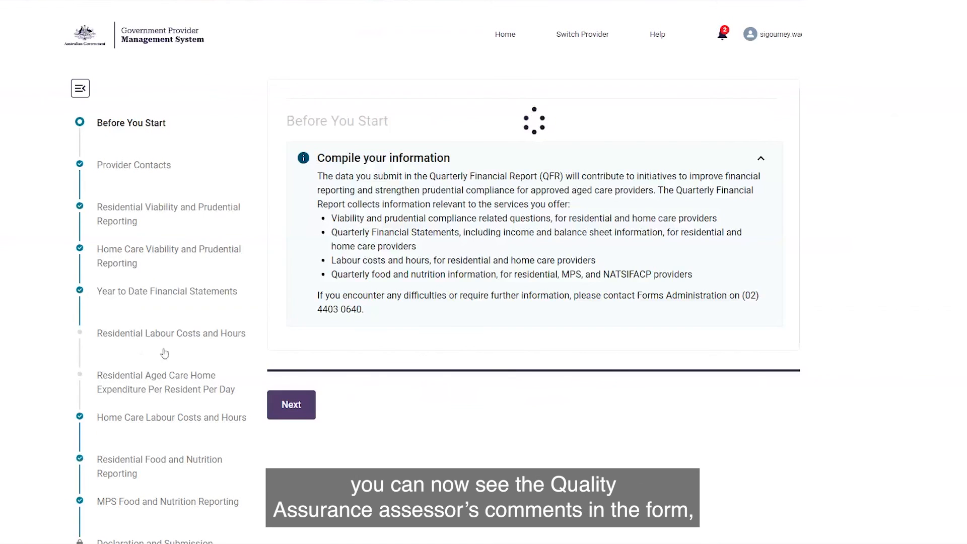
click(194, 335)
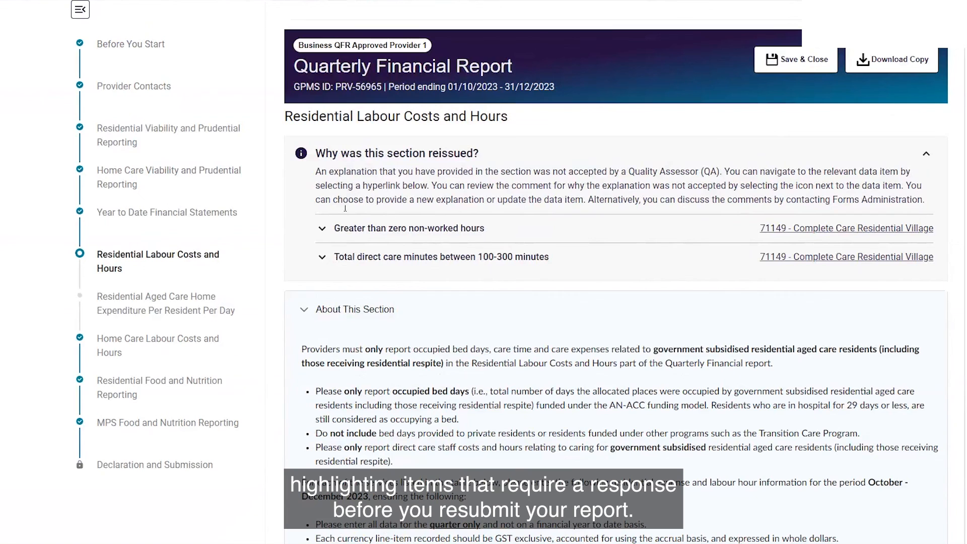
click(323, 230)
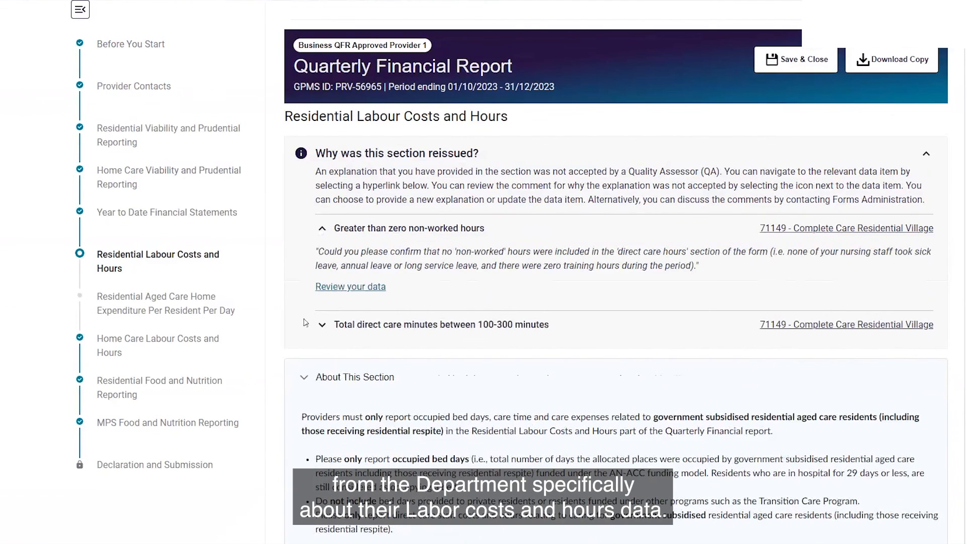
click(321, 327)
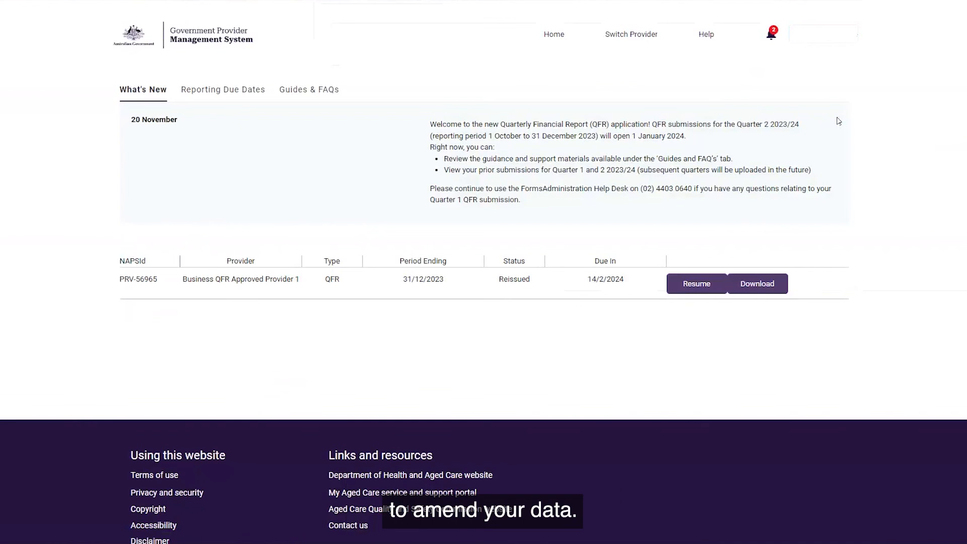
- Sign out of the user account
click(825, 36)
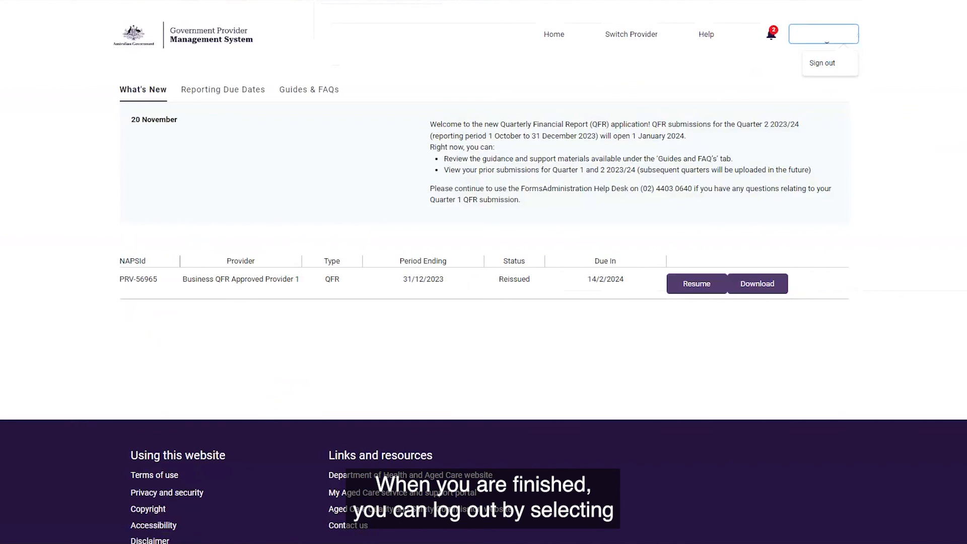
click(826, 64)
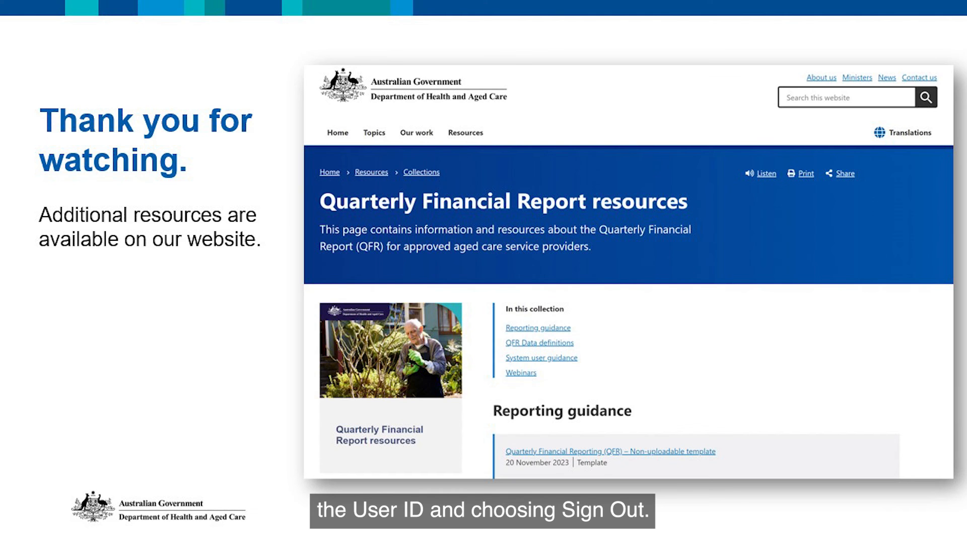